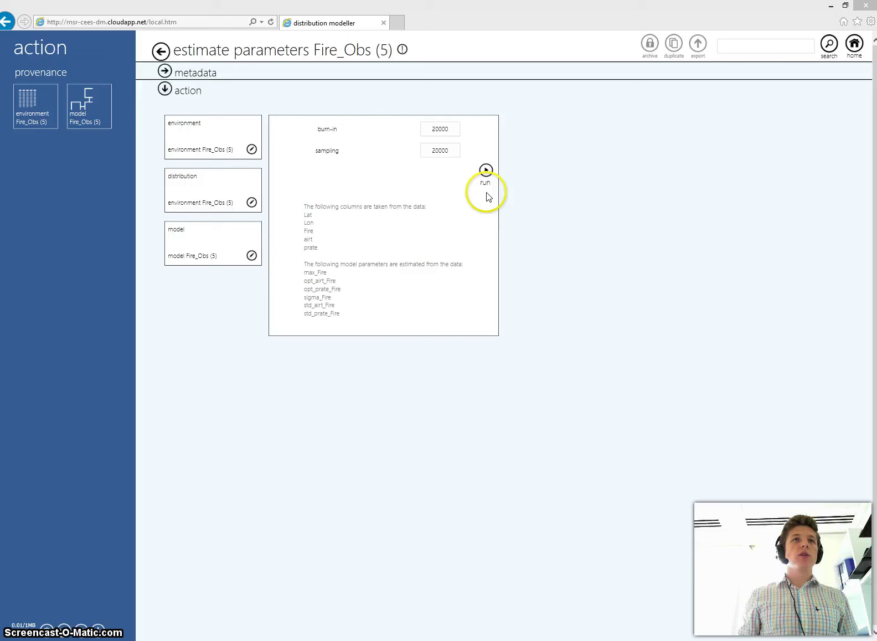
# Start the Fire_Obs (5) MCMC run with 20000 burn-in and sampling iterations
pyautogui.click(484, 171)
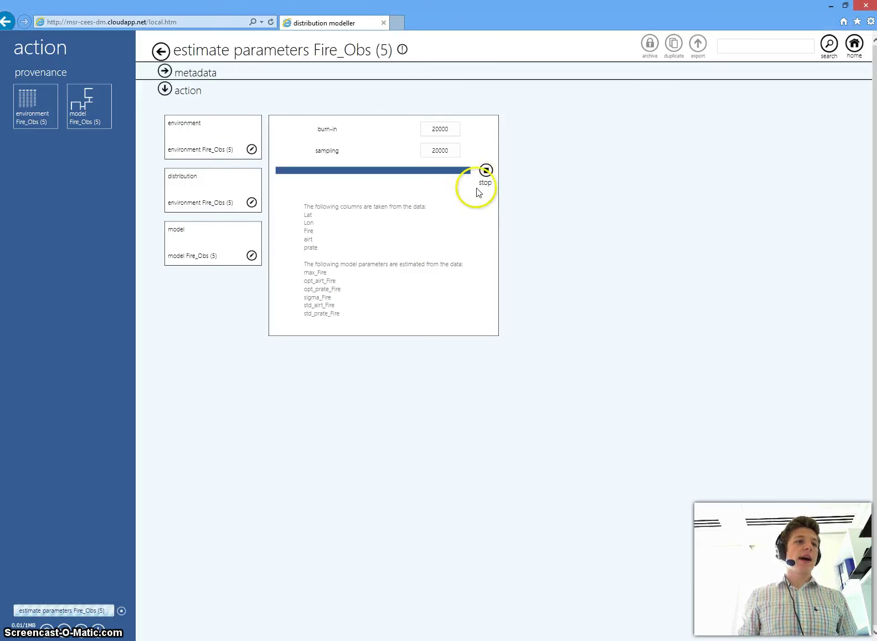